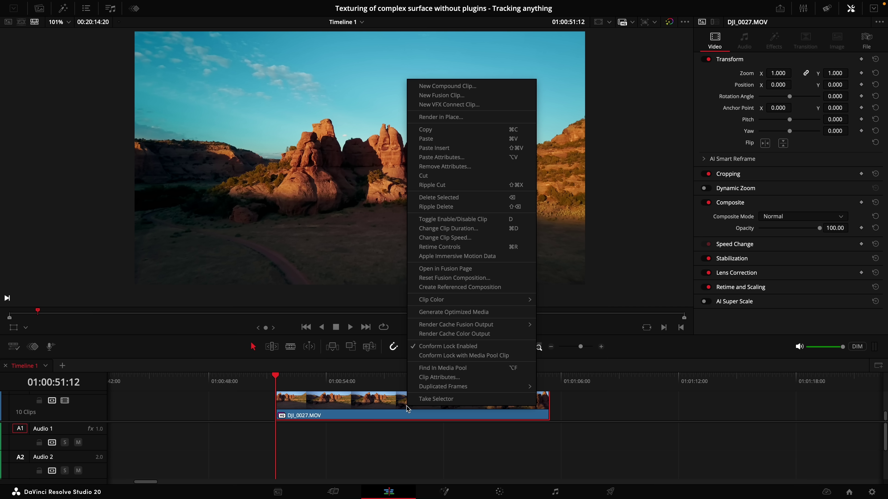
- Convert the rock clip into Fusion Clip 1 and add a Surface Tracker after MediaIn1
{"action": "left_click", "coordinate": [450, 96]}
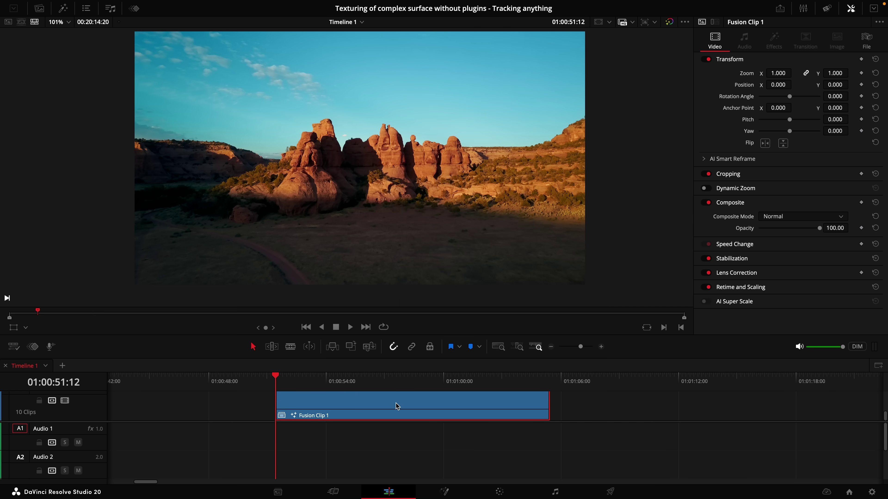
{"action": "left_click", "coordinate": [446, 491]}
{"action": "key", "text": "shift+space"}
{"action": "type", "text": "text"}
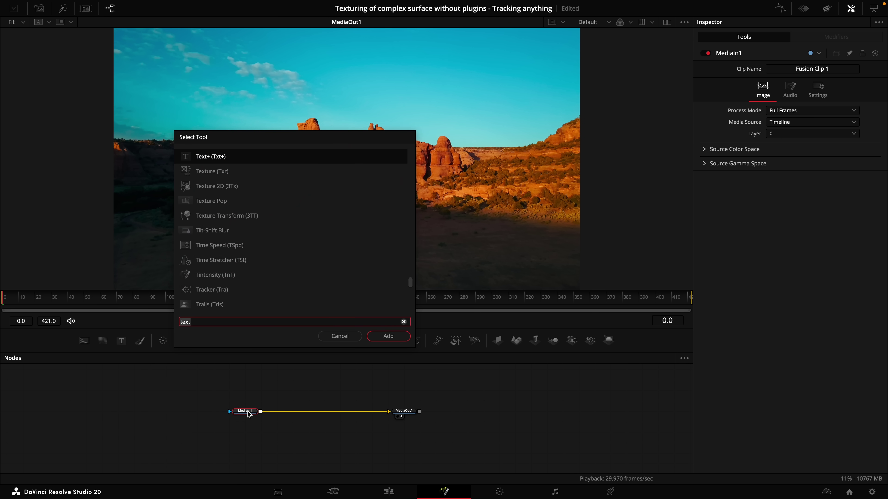
{"action": "key", "text": "BackSpace"}
{"action": "key", "text": "BackSpace"}
{"action": "key", "text": "BackSpace"}
{"action": "key", "text": "BackSpace"}
{"action": "type", "text": "sur"}
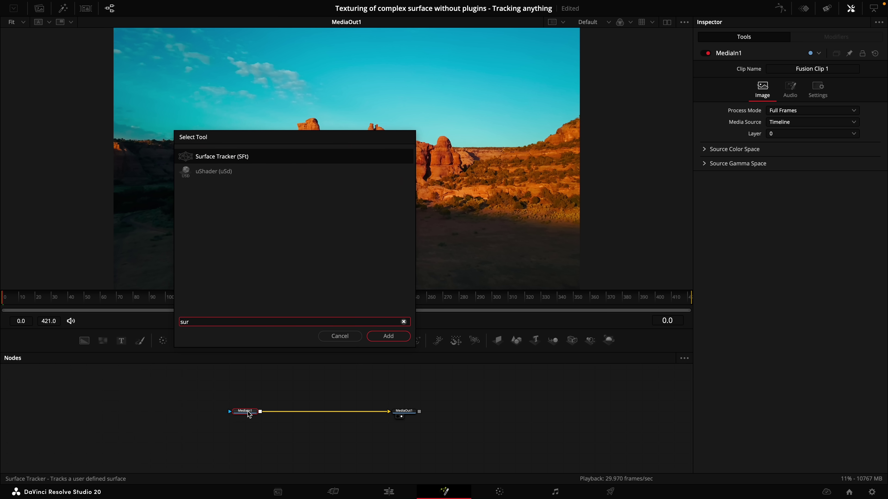
{"action": "key", "text": "Return"}
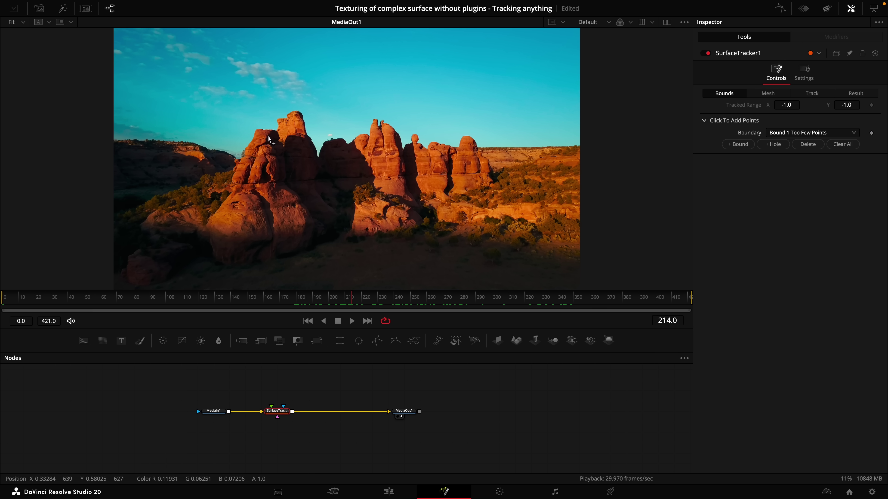
- Trace Bound 1 along the rocks' base and up the right side to the rightmost pinnacle
{"action": "left_click", "coordinate": [234, 262]}
{"action": "left_click", "coordinate": [254, 263]}
{"action": "left_click", "coordinate": [295, 255]}
{"action": "left_click", "coordinate": [322, 243]}
{"action": "left_click", "coordinate": [346, 240]}
{"action": "left_click", "coordinate": [361, 238]}
{"action": "left_click", "coordinate": [420, 237]}
{"action": "left_click", "coordinate": [501, 214]}
{"action": "left_click", "coordinate": [502, 198]}
{"action": "left_click", "coordinate": [500, 180]}
{"action": "left_click", "coordinate": [485, 173]}
{"action": "left_click", "coordinate": [482, 164]}
{"action": "left_click", "coordinate": [476, 154]}
{"action": "left_click", "coordinate": [472, 147]}
- Continue the boundary leftward over the pinnacle tops along the rock skyline
{"action": "left_click", "coordinate": [467, 144]}
{"action": "left_click", "coordinate": [463, 148]}
{"action": "left_click", "coordinate": [458, 152]}
{"action": "left_click", "coordinate": [450, 152]}
{"action": "left_click", "coordinate": [432, 148]}
{"action": "left_click", "coordinate": [431, 151]}
{"action": "left_click", "coordinate": [426, 155]}
{"action": "left_click", "coordinate": [414, 143]}
{"action": "left_click", "coordinate": [411, 149]}
{"action": "left_click", "coordinate": [409, 154]}
{"action": "left_click", "coordinate": [404, 157]}
{"action": "left_click", "coordinate": [396, 150]}
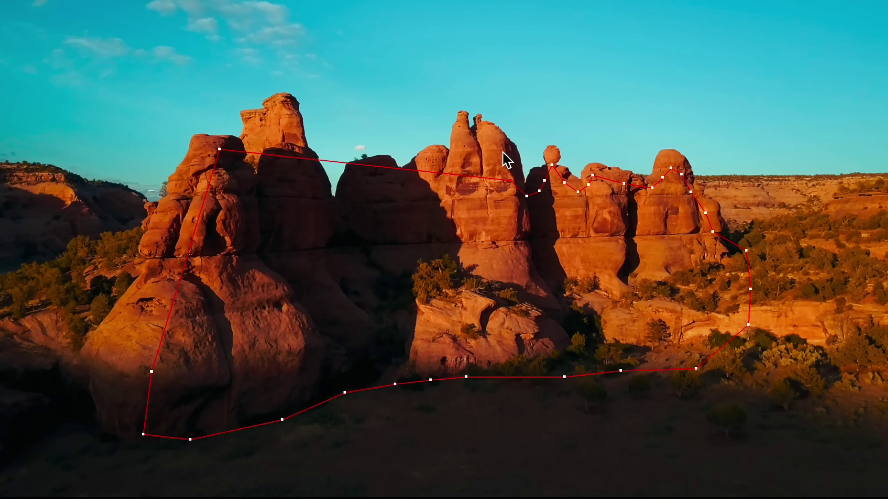
{"action": "left_click", "coordinate": [394, 137]}
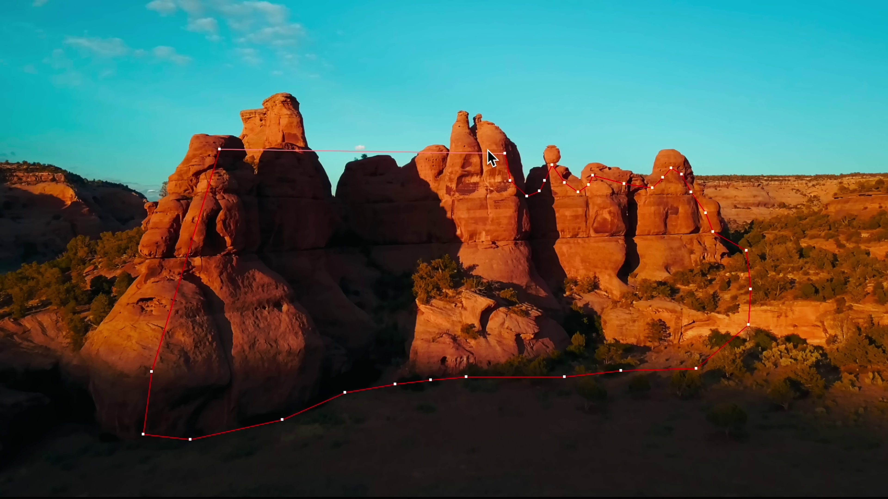
- Outline the central pinnacle and gap, then close the boundary at the top-left rocks
{"action": "left_click", "coordinate": [481, 149]}
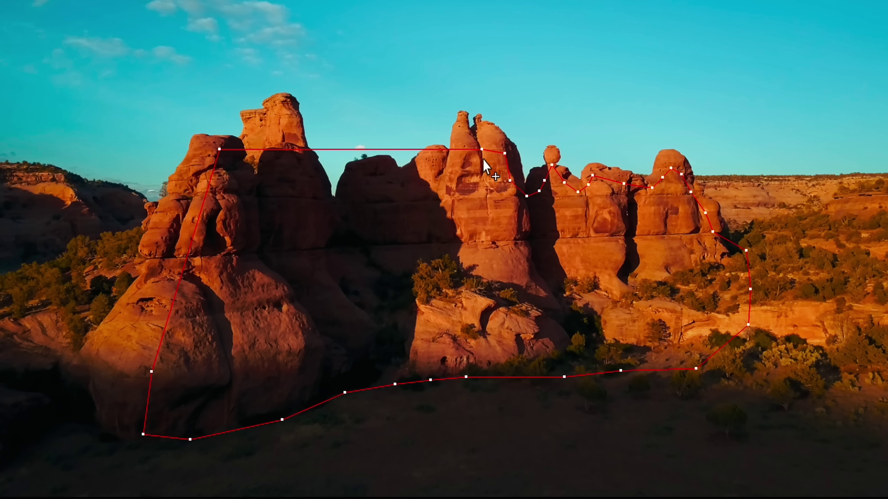
{"action": "left_click", "coordinate": [452, 149]}
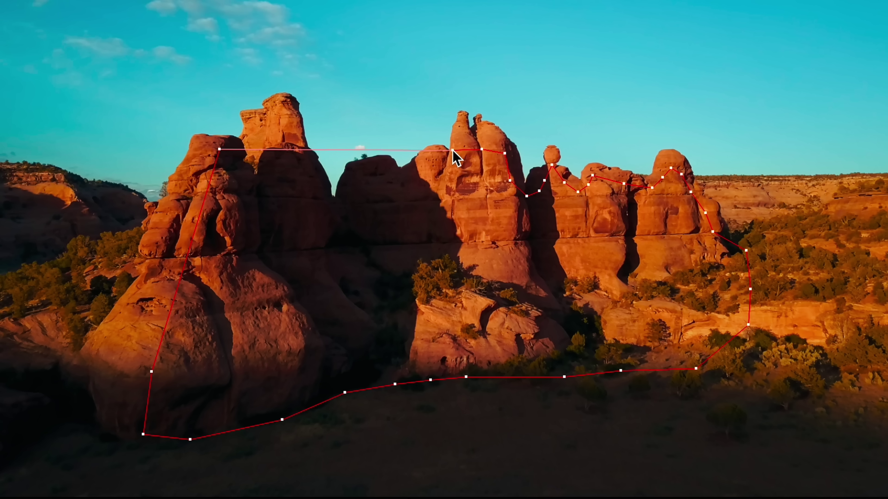
{"action": "left_click", "coordinate": [447, 163]}
{"action": "left_click", "coordinate": [437, 169]}
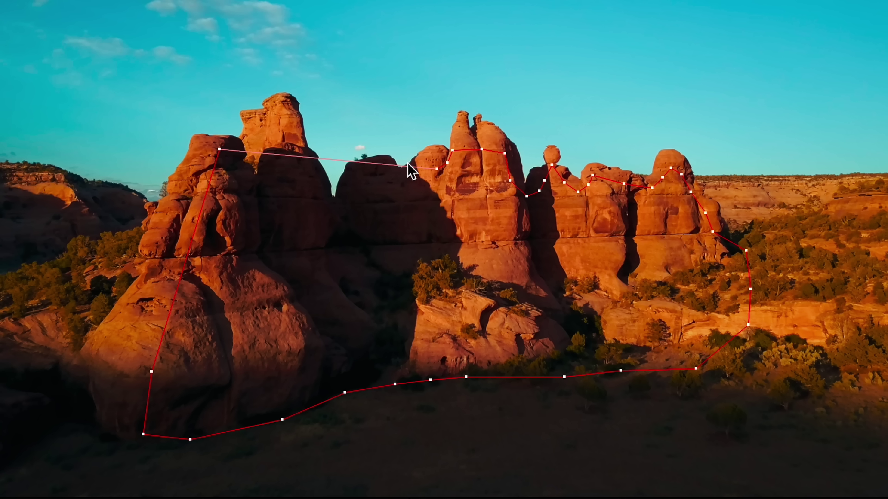
{"action": "left_click", "coordinate": [410, 170]}
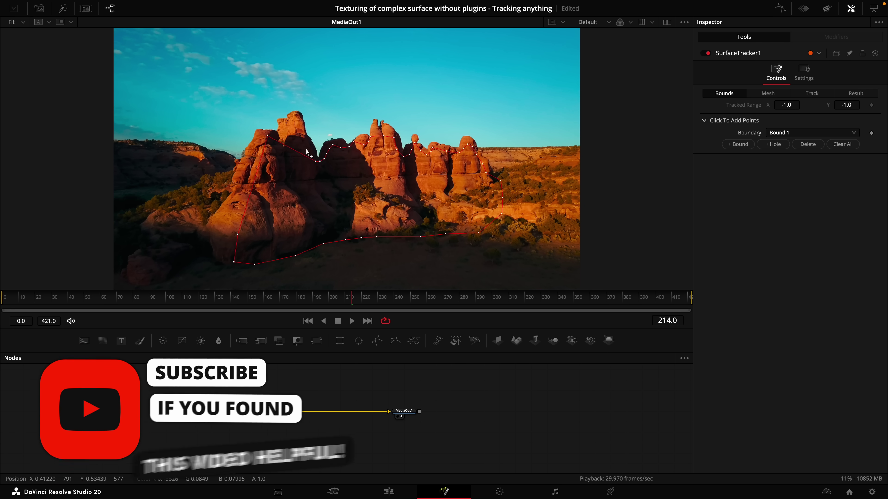
{"action": "left_click", "coordinate": [309, 149]}
{"action": "left_click", "coordinate": [307, 138]}
{"action": "left_click", "coordinate": [293, 126]}
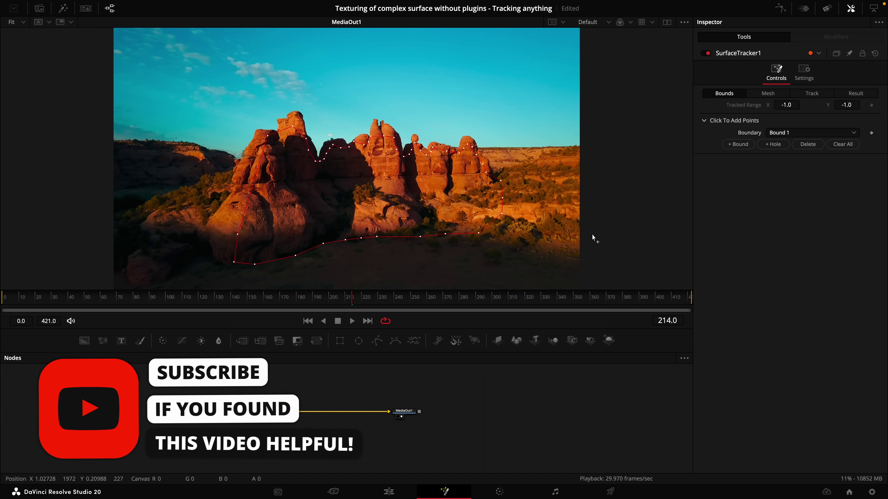
- Generate the mesh with Point Number Limit 200 and Minimum Point Spacing 5, then save
{"action": "left_click", "coordinate": [768, 93]}
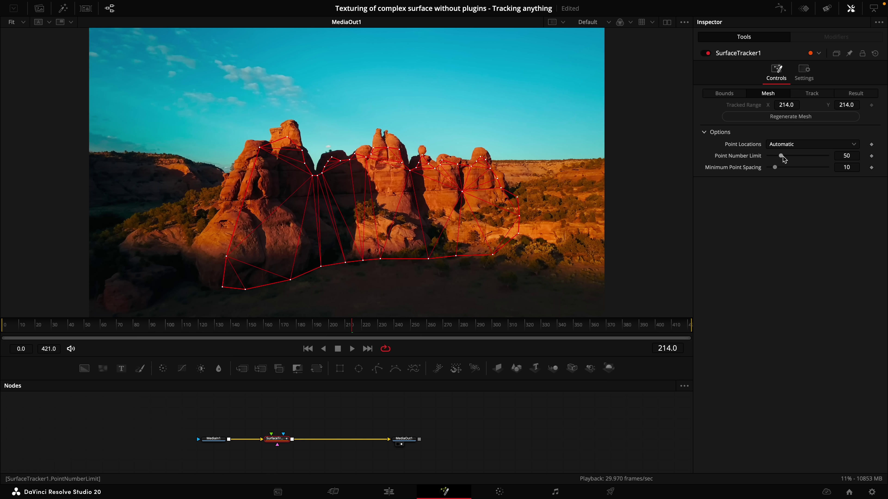
{"action": "left_click_drag", "start_coordinate": [783, 157], "coordinate": [852, 156]}
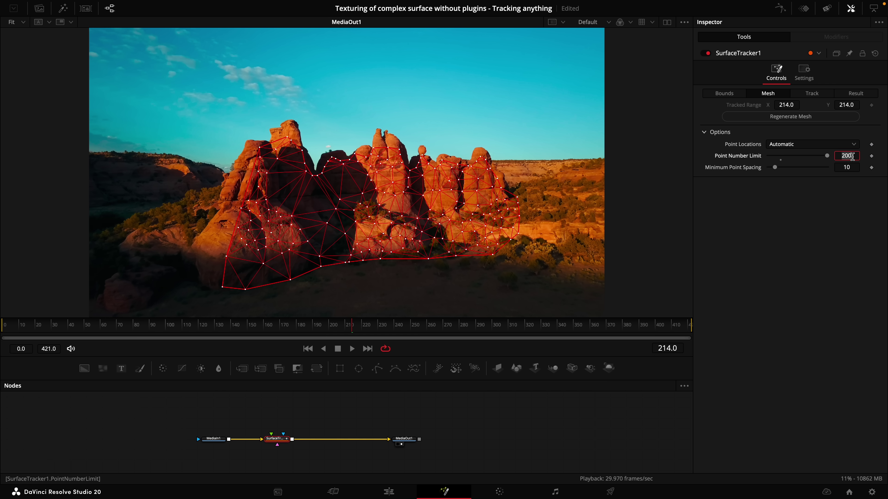
{"action": "key", "text": "Escape"}
{"action": "left_click_drag", "start_coordinate": [776, 168], "coordinate": [734, 169]}
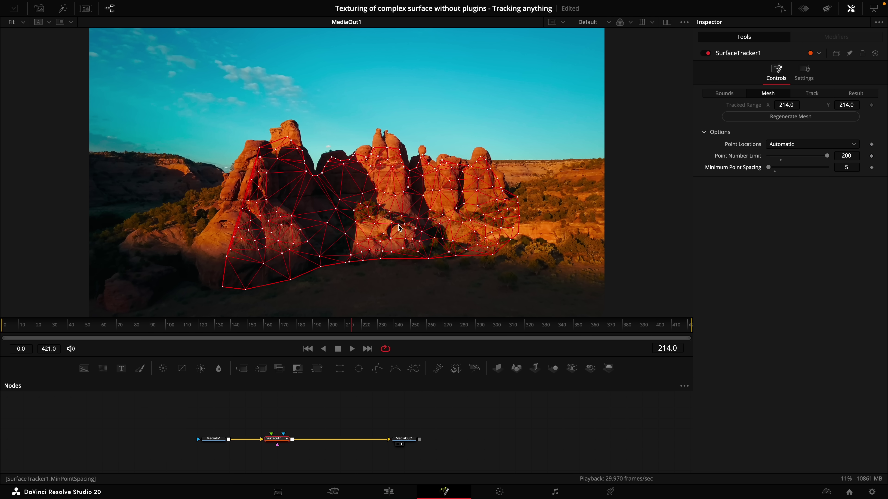
{"action": "key", "text": "ctrl+s"}
- Track the mesh forward then reverse at Better quality over frames 0–421, then scrub to review
{"action": "left_click", "coordinate": [815, 93]}
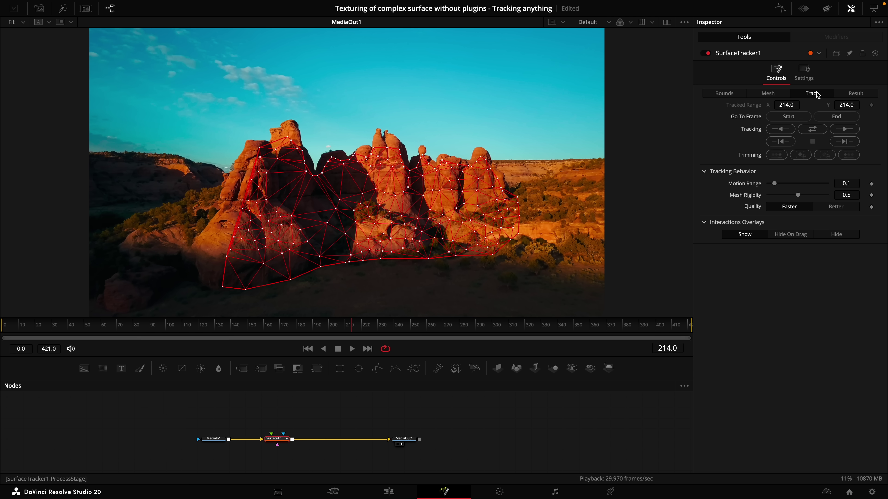
{"action": "left_click", "coordinate": [836, 208]}
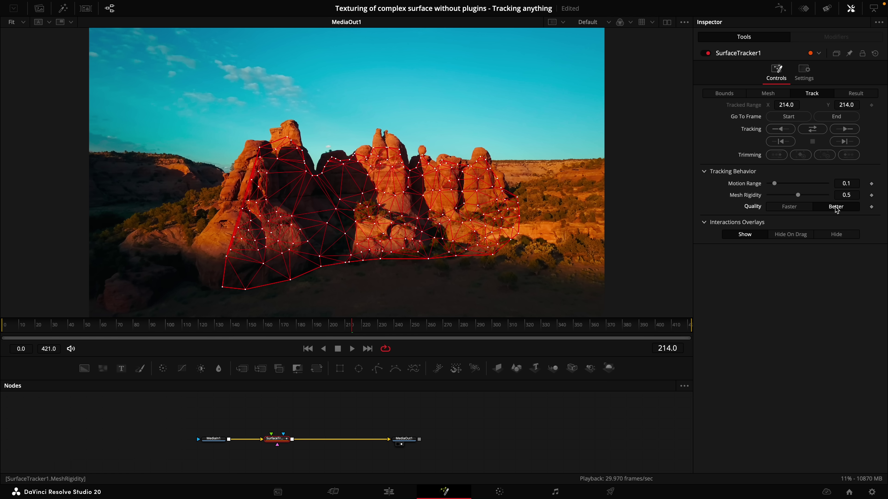
{"action": "left_click", "coordinate": [816, 130]}
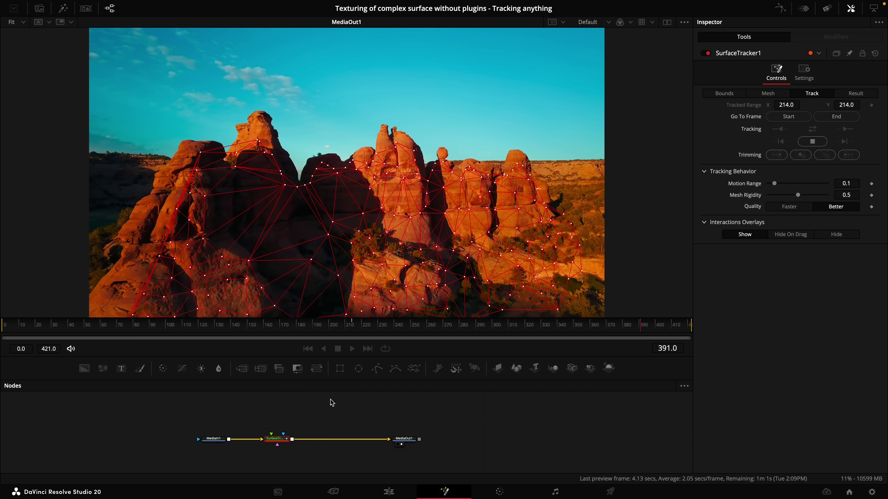
{"action": "scroll", "coordinate": [366, 174], "scroll_direction": "down", "scroll_amount": 2}
{"action": "left_click_drag", "start_coordinate": [417, 323], "coordinate": [377, 328]}
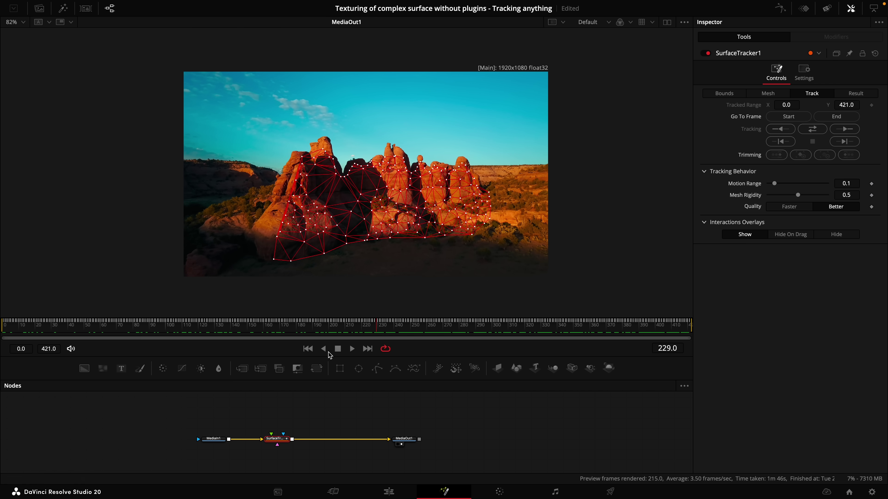
- Add a Text+ node (Text1) and wire its output into SurfaceTracker1's foreground input
{"action": "left_click", "coordinate": [344, 414]}
{"action": "left_click_drag", "start_coordinate": [319, 379], "coordinate": [317, 344]}
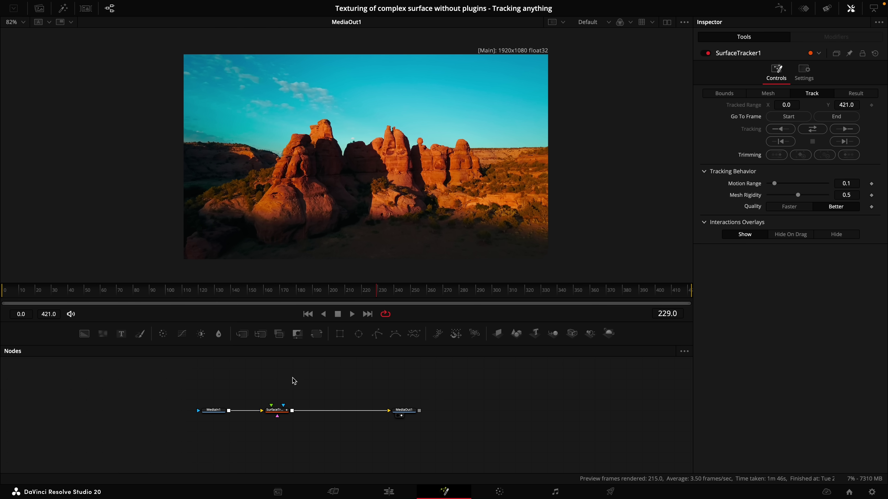
{"action": "key", "text": "shift+space"}
{"action": "type", "text": "sur"}
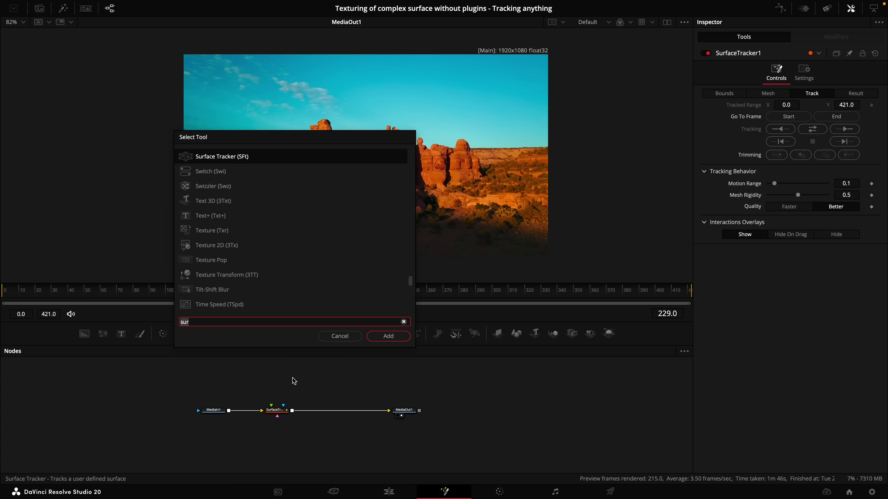
{"action": "key", "text": "BackSpace"}
{"action": "key", "text": "BackSpace"}
{"action": "key", "text": "BackSpace"}
{"action": "type", "text": "text"}
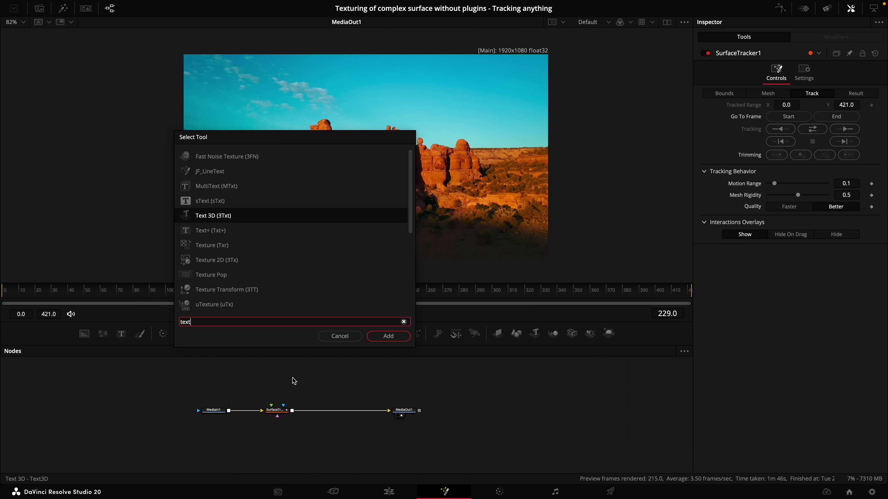
{"action": "key", "text": "Down"}
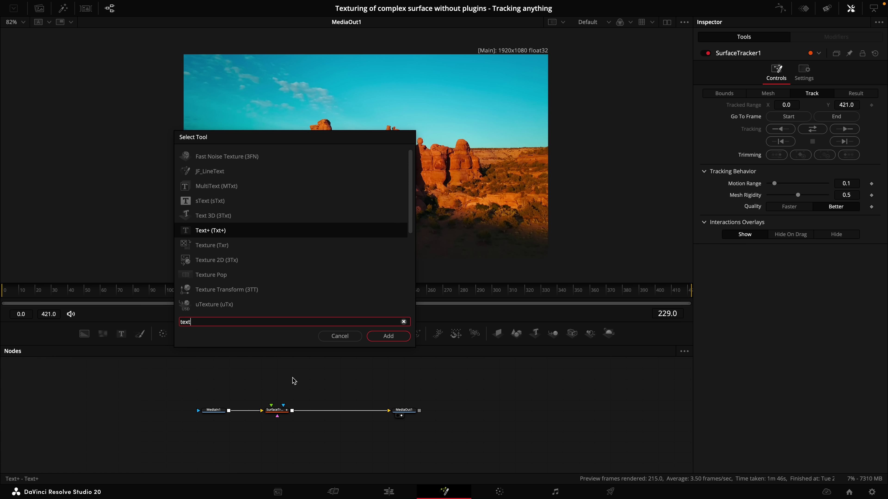
{"action": "key", "text": "Return"}
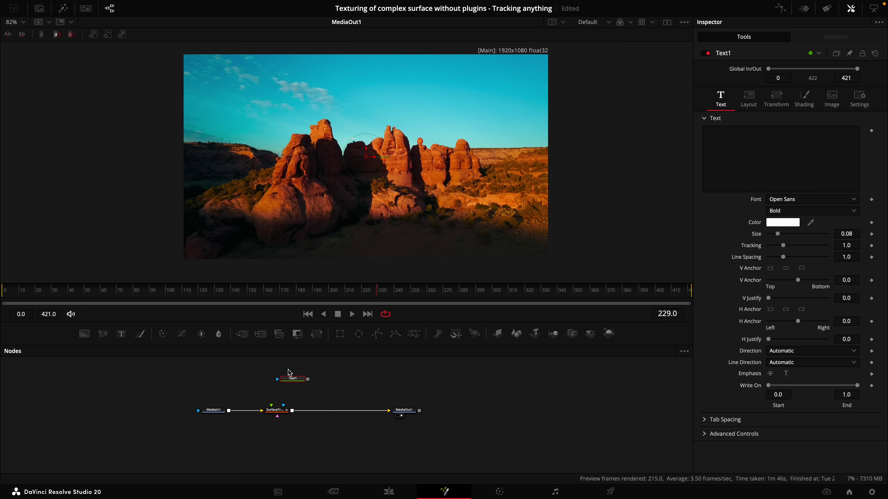
{"action": "left_click_drag", "start_coordinate": [308, 379], "coordinate": [272, 410]}
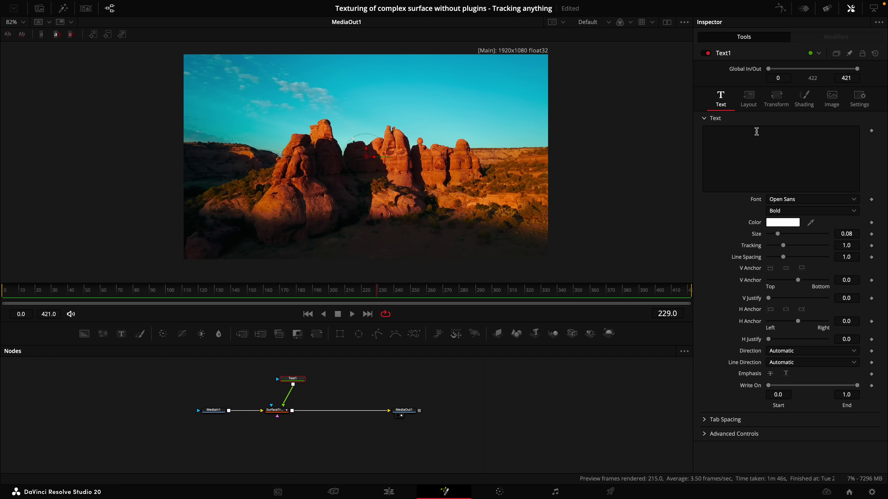
- Enter UTAH as Text1's text and enlarge it with the Size slider
{"action": "left_click", "coordinate": [751, 140]}
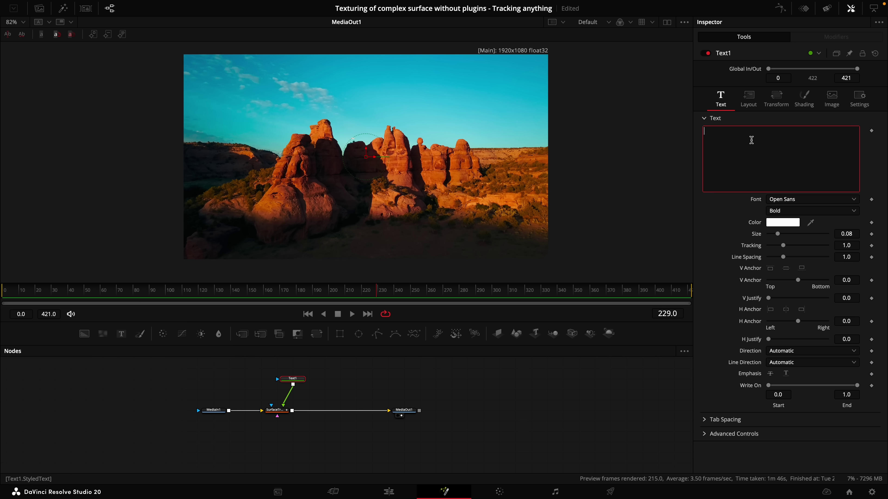
{"action": "type", "text": "UTAH"}
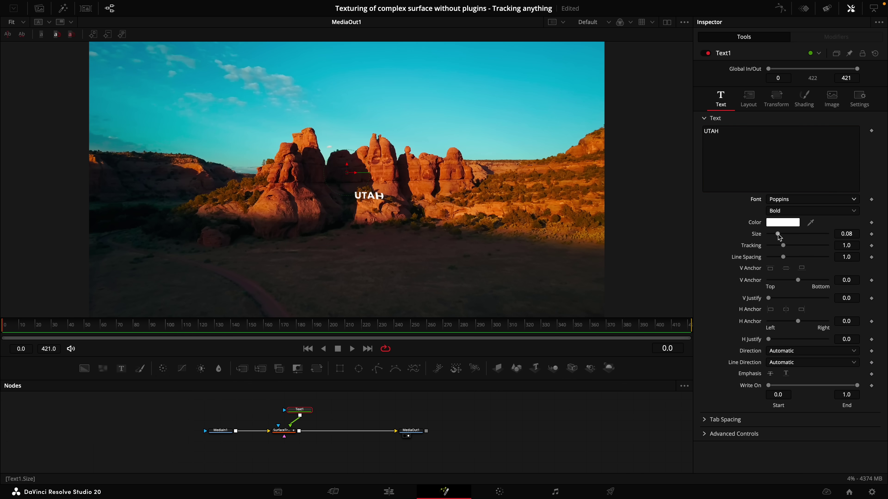
{"action": "left_click_drag", "start_coordinate": [779, 237], "coordinate": [809, 234]}
- Shift the UTAH title slightly left over the rocks and preview it across frames
{"action": "left_click", "coordinate": [284, 431]}
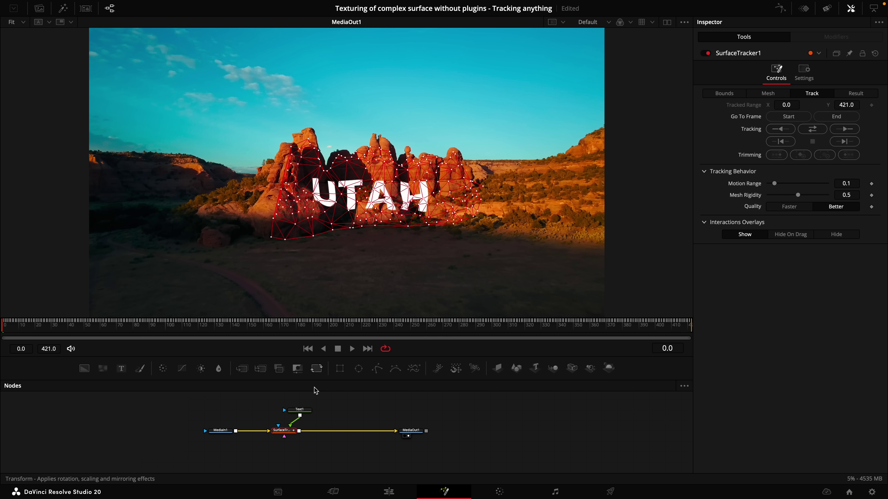
{"action": "left_click", "coordinate": [305, 410]}
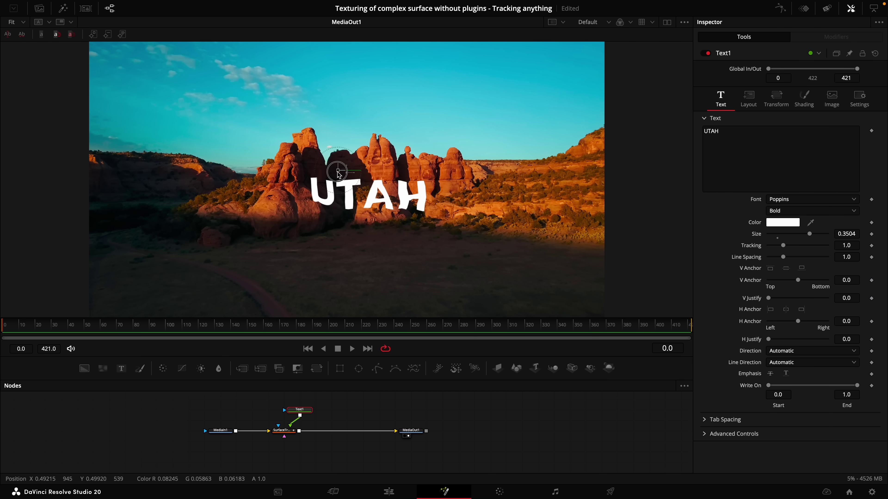
{"action": "left_click_drag", "start_coordinate": [303, 171], "coordinate": [348, 164]}
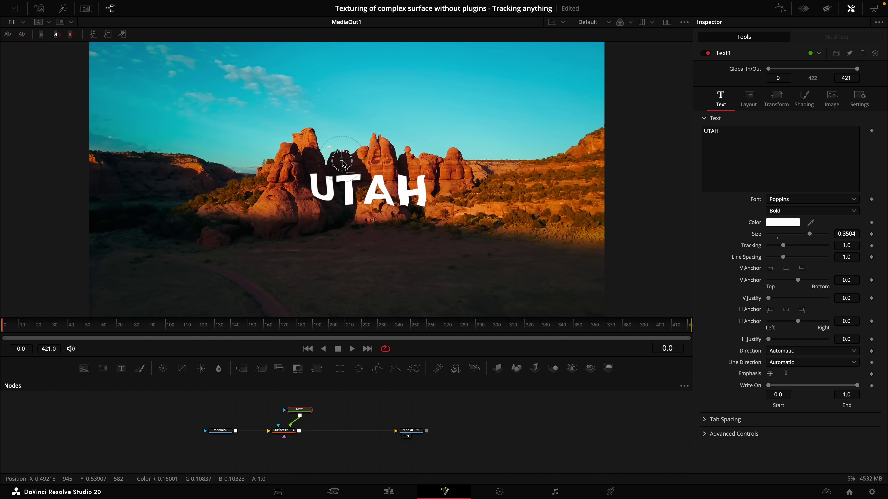
{"action": "left_click_drag", "start_coordinate": [254, 327], "coordinate": [281, 317]}
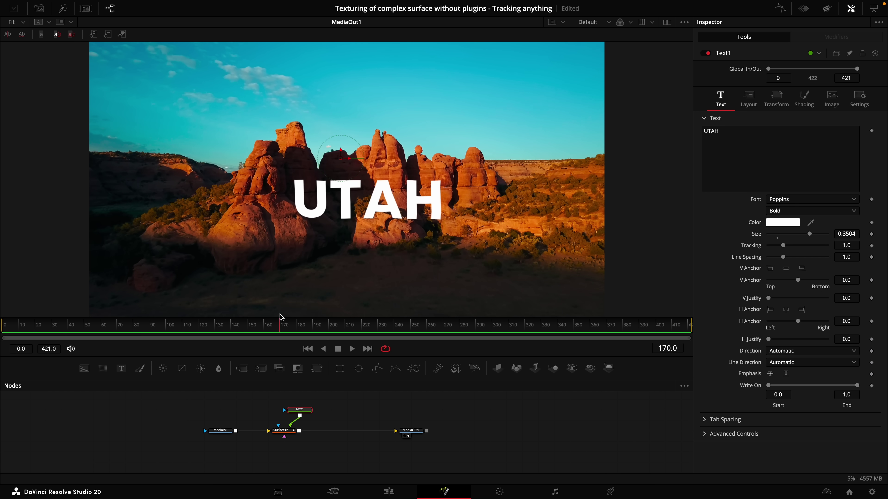
- Preview SurfaceTracker1 with Softlight composite type, then revert the Composite Type to Normal
{"action": "left_click", "coordinate": [284, 431]}
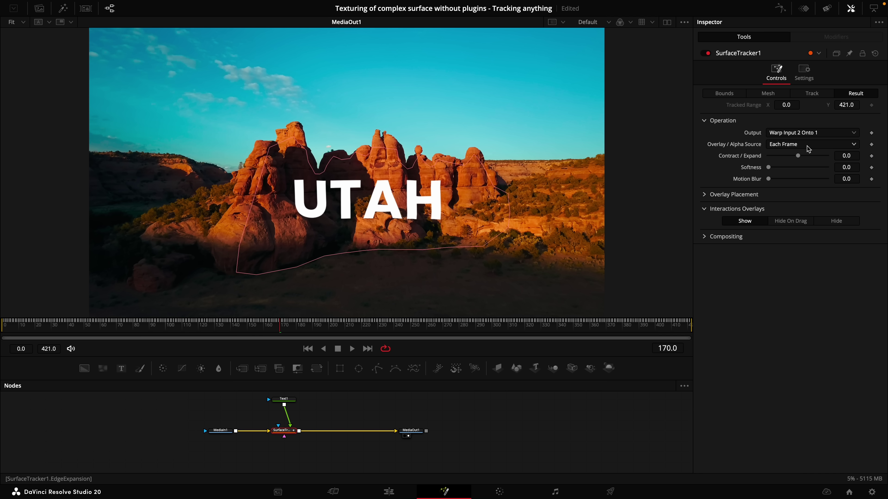
{"action": "left_click", "coordinate": [707, 240]}
{"action": "left_click", "coordinate": [785, 249]}
{"action": "scroll", "coordinate": [788, 336], "scroll_direction": "down", "scroll_amount": 3}
{"action": "scroll", "coordinate": [788, 335], "scroll_direction": "up", "scroll_amount": 3}
{"action": "left_click", "coordinate": [779, 342]}
{"action": "mouse_move", "coordinate": [312, 328]}
{"action": "left_mouse_down"}
{"action": "mouse_move", "coordinate": [634, 330]}
{"action": "mouse_move", "coordinate": [89, 337]}
{"action": "mouse_move", "coordinate": [586, 339]}
{"action": "mouse_move", "coordinate": [352, 324]}
{"action": "mouse_move", "coordinate": [123, 324]}
{"action": "mouse_move", "coordinate": [638, 322]}
{"action": "mouse_move", "coordinate": [320, 324]}
{"action": "left_mouse_up"}
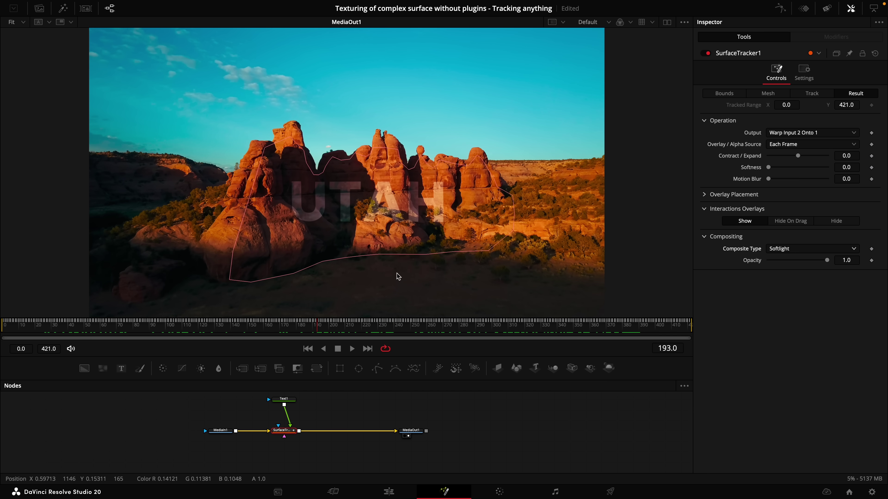
{"action": "left_click", "coordinate": [782, 252]}
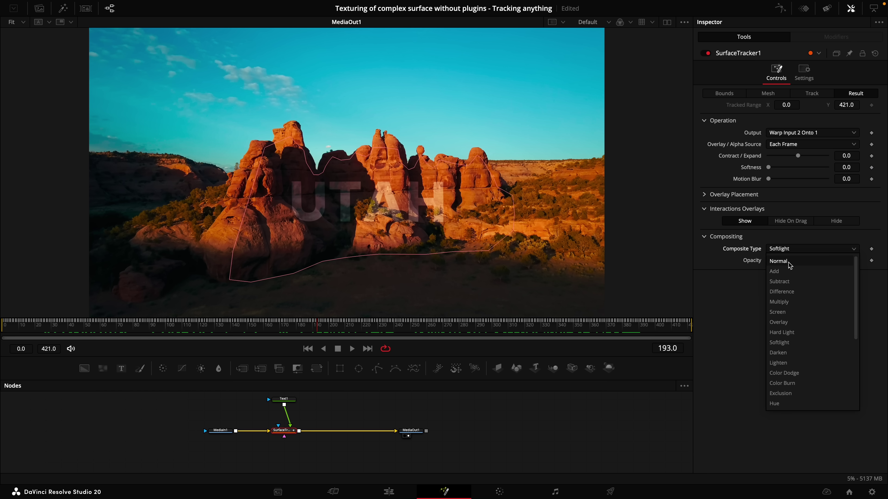
{"action": "left_click", "coordinate": [778, 262]}
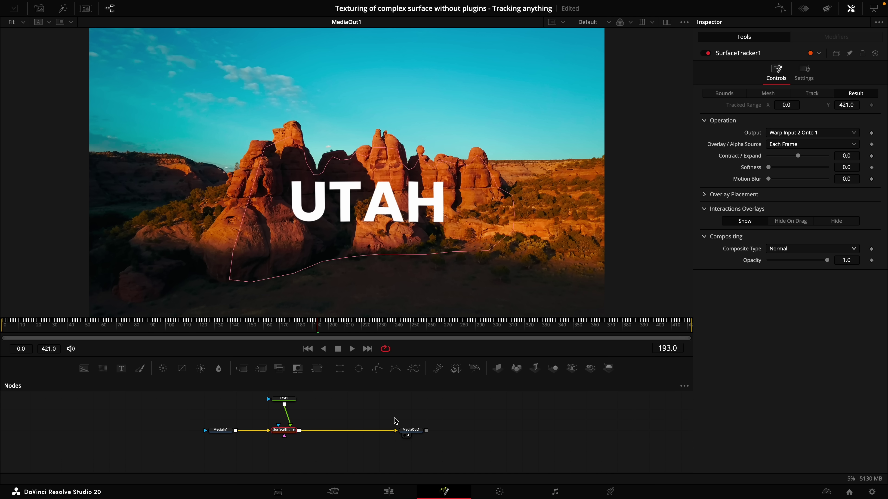
- Add a Merge1 node after SurfaceTracker1 and move it along the flow
{"action": "key", "text": "shift+space"}
{"action": "type", "text": "mer"}
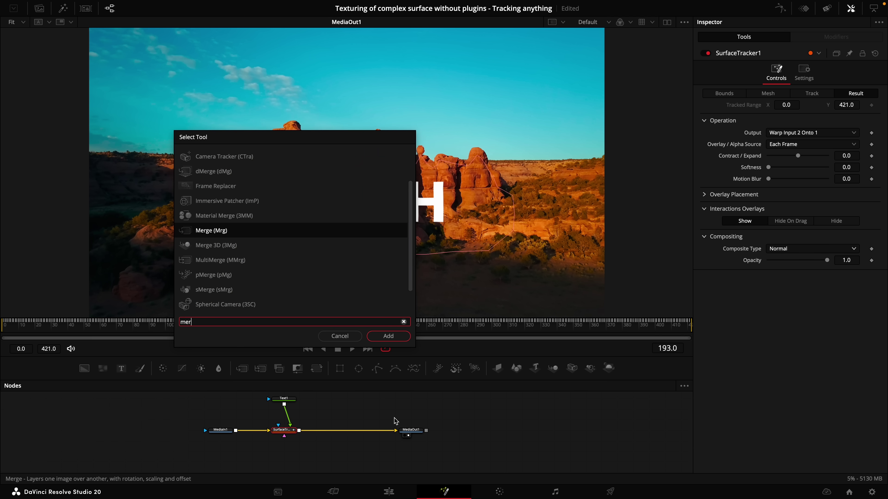
{"action": "key", "text": "Return"}
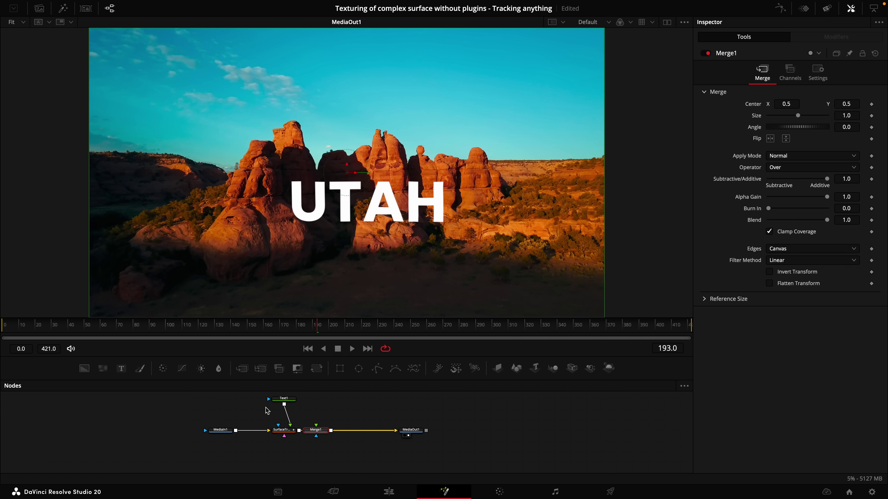
{"action": "left_click_drag", "start_coordinate": [315, 430], "coordinate": [331, 429]}
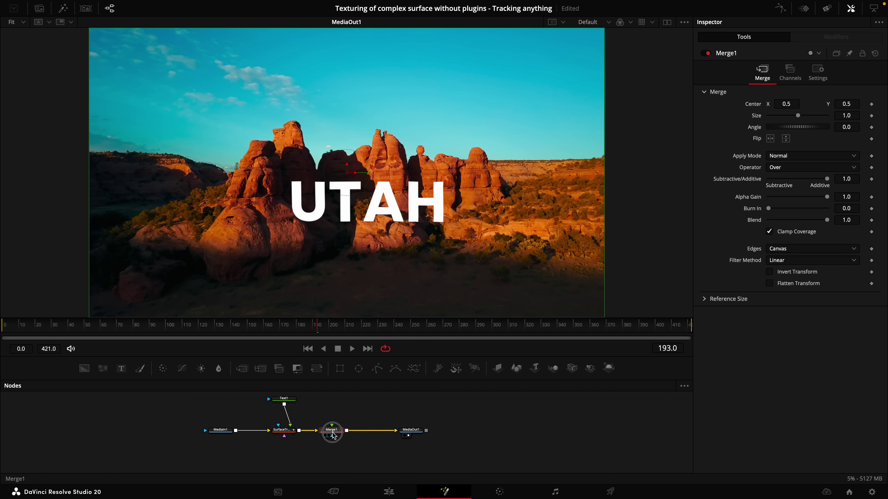
- Connect MediaIn1's output into Merge1's foreground and tidy the node layout
{"action": "left_click_drag", "start_coordinate": [237, 433], "coordinate": [327, 436]}
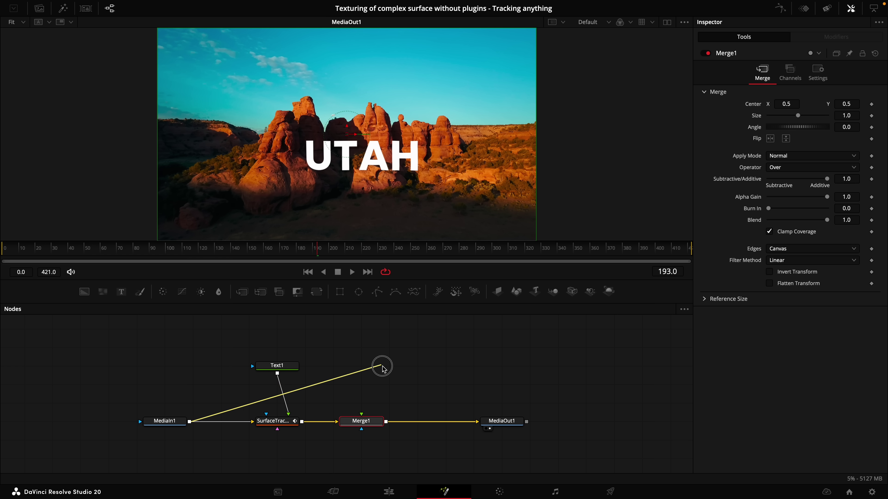
{"action": "left_click_drag", "start_coordinate": [382, 363], "coordinate": [360, 418]}
{"action": "left_click_drag", "start_coordinate": [173, 428], "coordinate": [171, 472]}
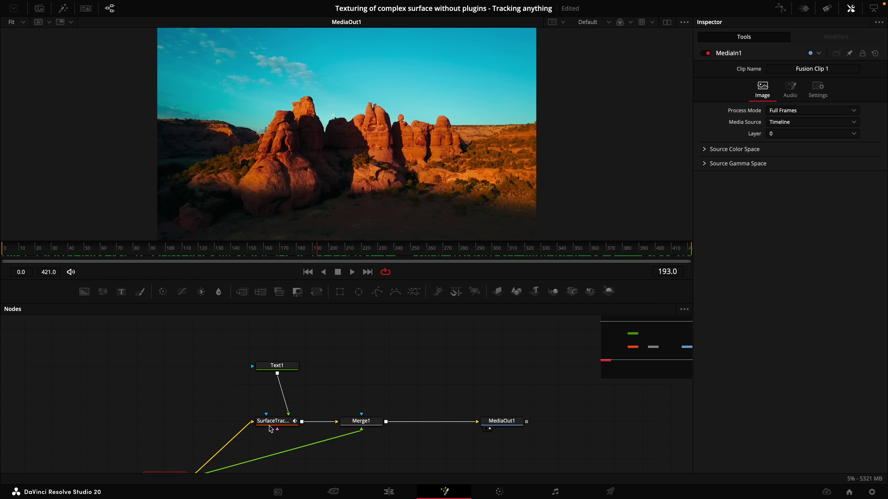
{"action": "scroll", "coordinate": [277, 437], "scroll_direction": "down", "scroll_amount": 3}
{"action": "left_click_drag", "start_coordinate": [358, 366], "coordinate": [415, 366]}
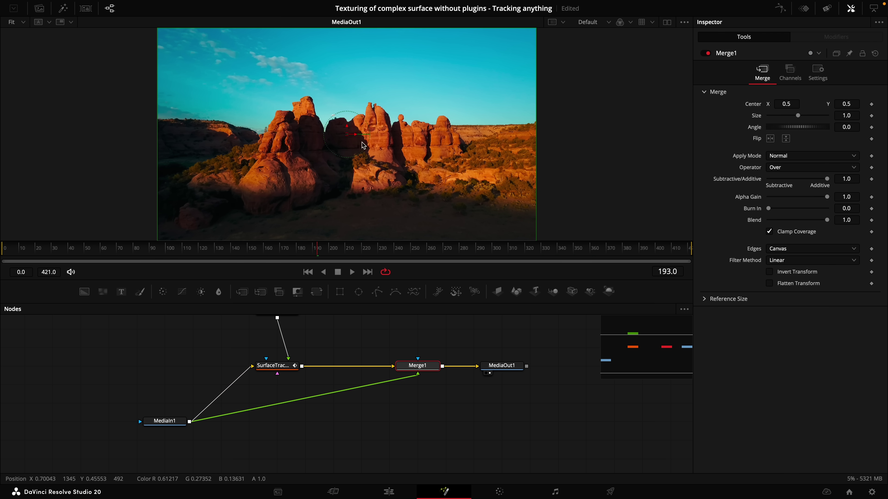
{"action": "left_click", "coordinate": [318, 435]}
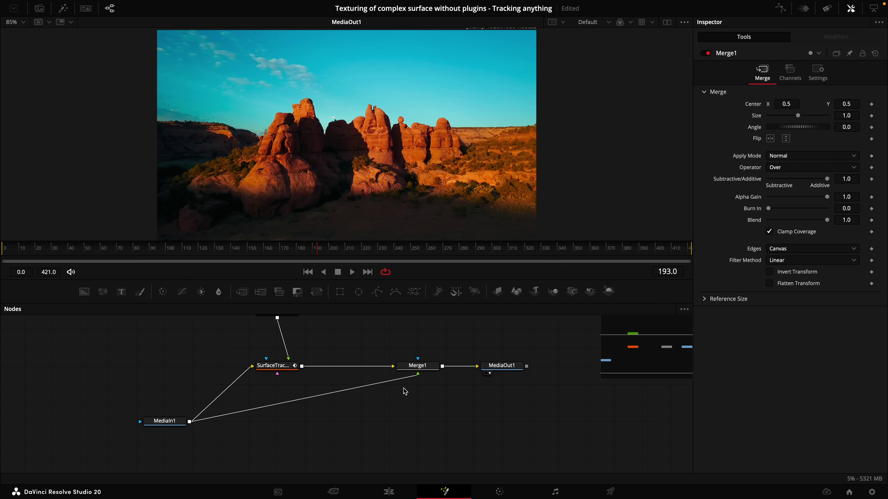
- Add a Luma Keyer and drop it onto the MediaIn1→Merge1 link
{"action": "key", "text": "shift+space"}
{"action": "type", "text": "luma"}
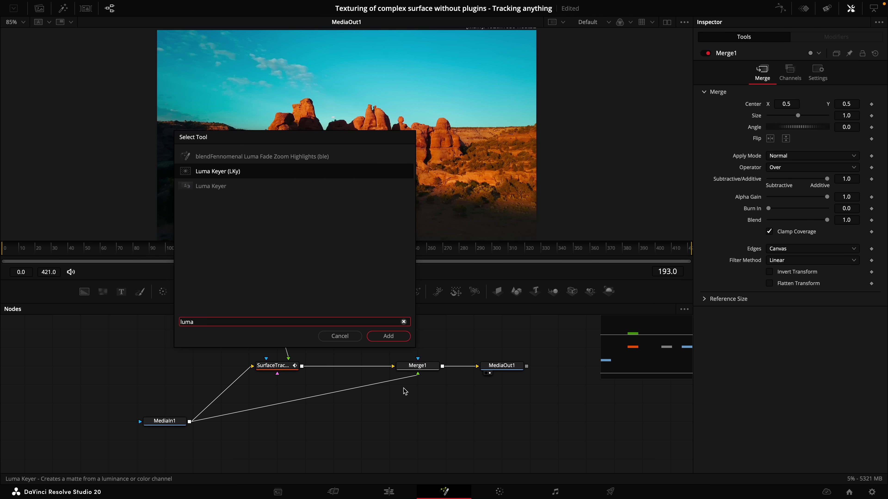
{"action": "key", "text": "Return"}
{"action": "left_click_drag", "start_coordinate": [304, 444], "coordinate": [313, 402]}
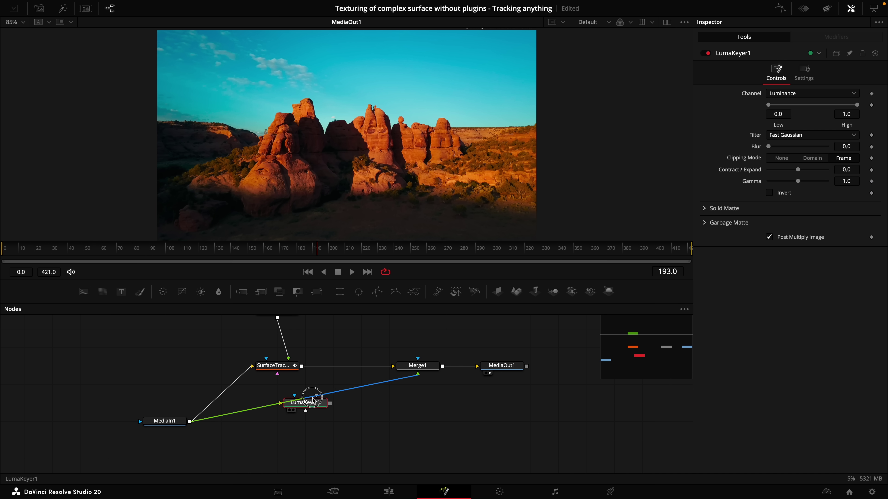
{"action": "left_click_drag", "start_coordinate": [313, 402], "coordinate": [314, 401]}
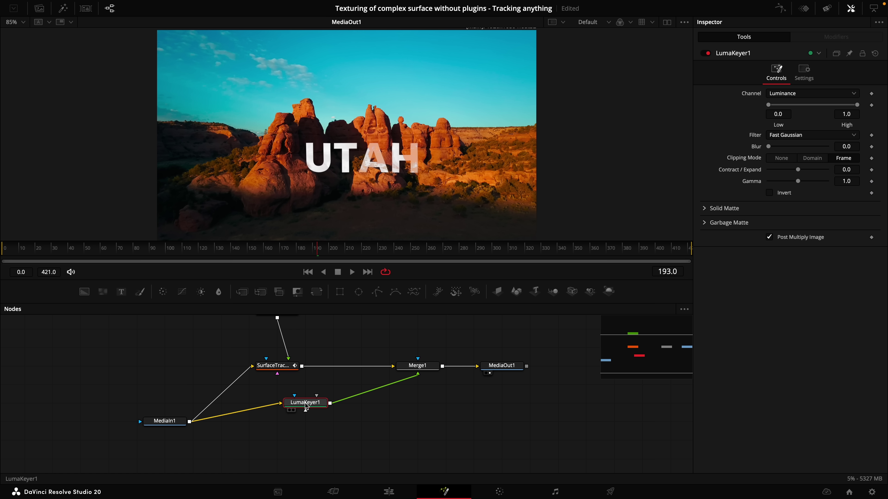
- Invert LumaKeyer1 and lower its High threshold to reveal more of the text
{"action": "left_click", "coordinate": [770, 193]}
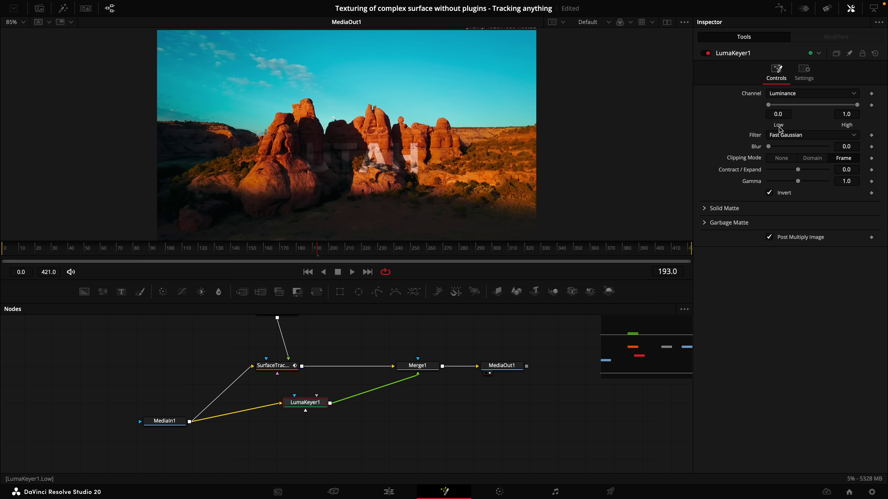
{"action": "left_click_drag", "start_coordinate": [852, 105], "coordinate": [800, 107]}
{"action": "scroll", "coordinate": [447, 162], "scroll_direction": "up", "scroll_amount": 5}
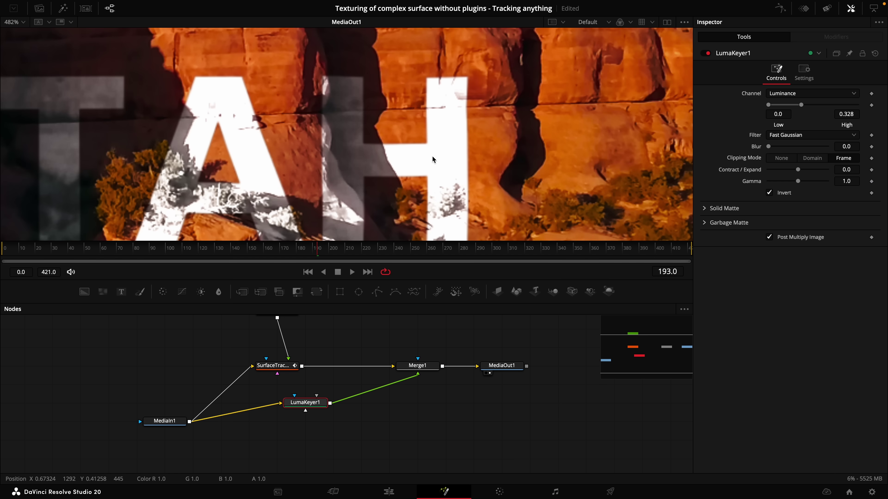
{"action": "scroll", "coordinate": [441, 158], "scroll_direction": "down", "scroll_amount": 1}
{"action": "scroll", "coordinate": [309, 180], "scroll_direction": "up", "scroll_amount": 3}
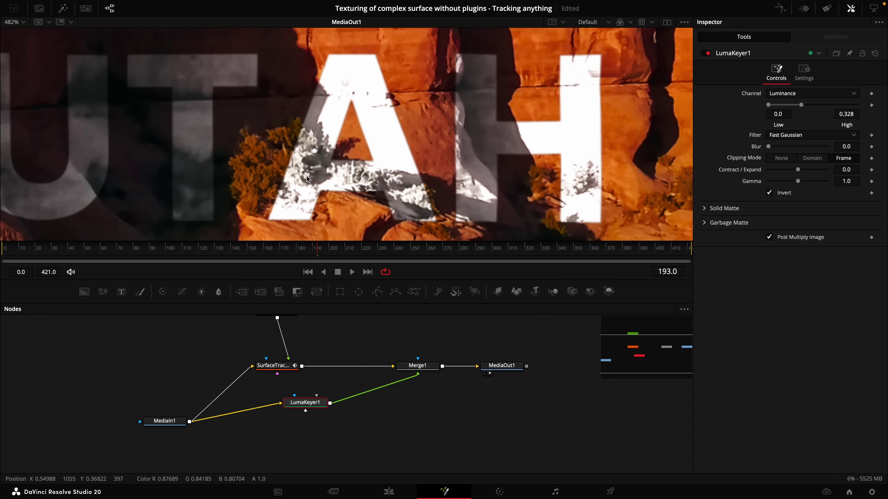
{"action": "scroll", "coordinate": [309, 180], "scroll_direction": "down", "scroll_amount": 1}
{"action": "scroll", "coordinate": [180, 181], "scroll_direction": "down", "scroll_amount": 2}
{"action": "scroll", "coordinate": [305, 142], "scroll_direction": "up", "scroll_amount": 1}
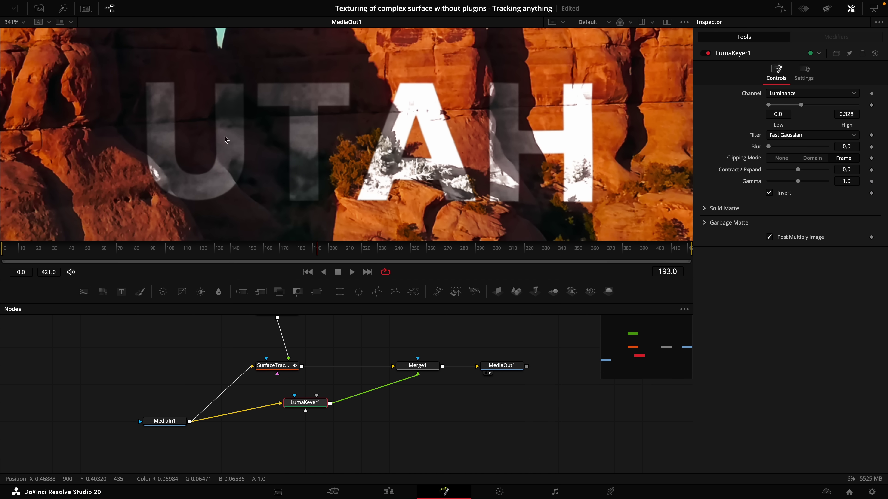
- Tune the Low threshold to about 0.044 so dark rock detail shows through the lettering
{"action": "left_click", "coordinate": [768, 104]}
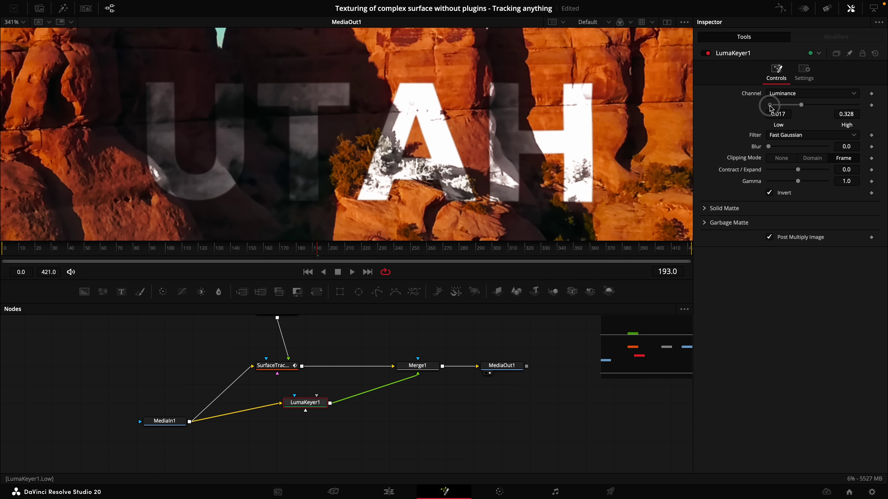
{"action": "left_click_drag", "start_coordinate": [771, 108], "coordinate": [774, 109]}
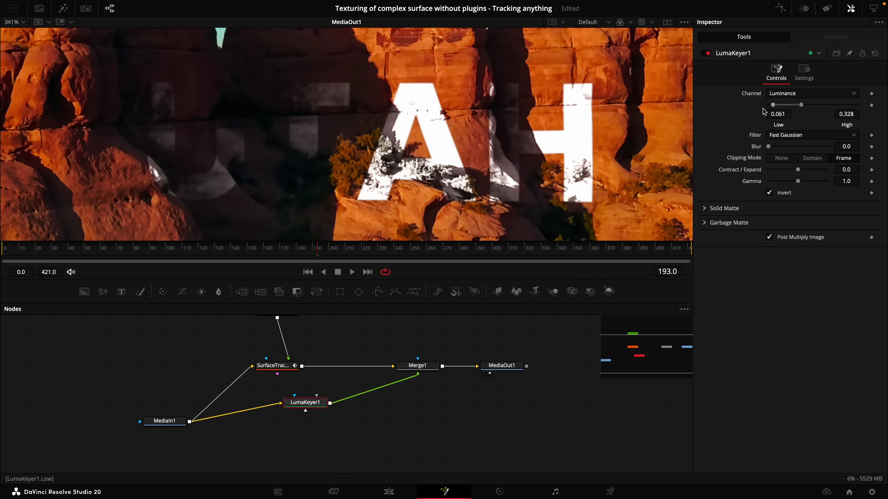
{"action": "scroll", "coordinate": [506, 181], "scroll_direction": "down", "scroll_amount": 5}
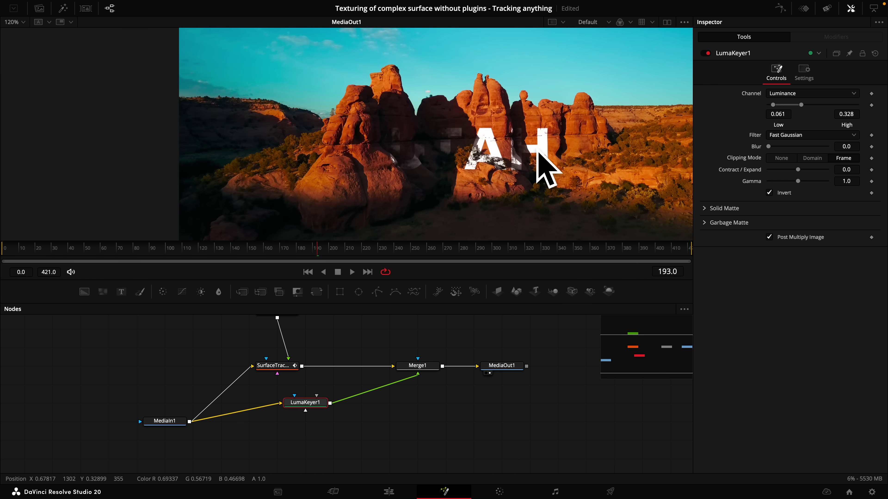
{"action": "scroll", "coordinate": [545, 176], "scroll_direction": "up", "scroll_amount": 3}
{"action": "left_click_drag", "start_coordinate": [772, 104], "coordinate": [775, 107]}
- Select Text1 and shrink the SUBCRIBE title from 0.3504 to size 0.2756
{"action": "scroll", "coordinate": [454, 175], "scroll_direction": "down", "scroll_amount": 3}
{"action": "scroll", "coordinate": [315, 384], "scroll_direction": "up", "scroll_amount": 1}
{"action": "left_click", "coordinate": [279, 335]}
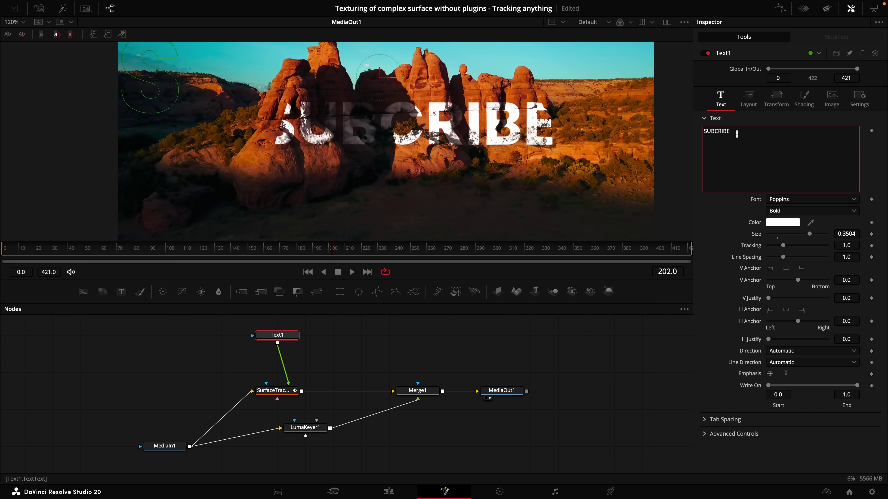
{"action": "left_click_drag", "start_coordinate": [810, 233], "coordinate": [800, 235]}
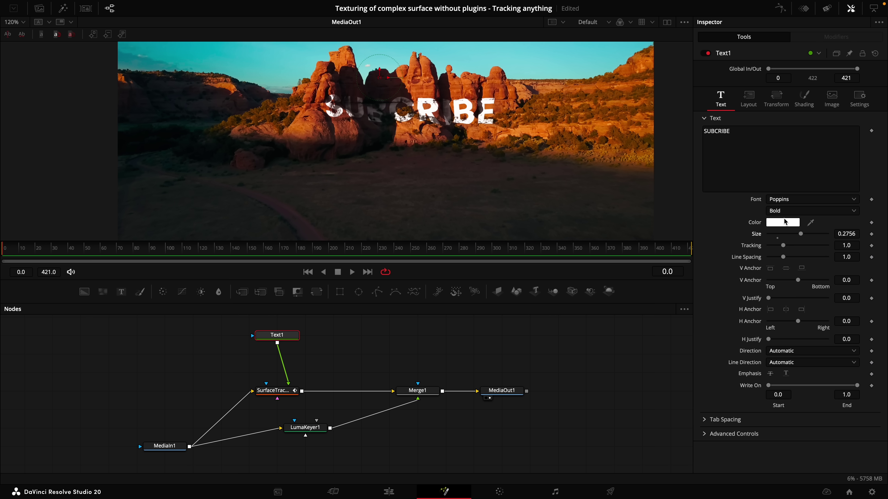
- Preview the title in Purple, then cancel so the lettering stays white
{"action": "left_click", "coordinate": [784, 222]}
{"action": "left_click", "coordinate": [262, 341]}
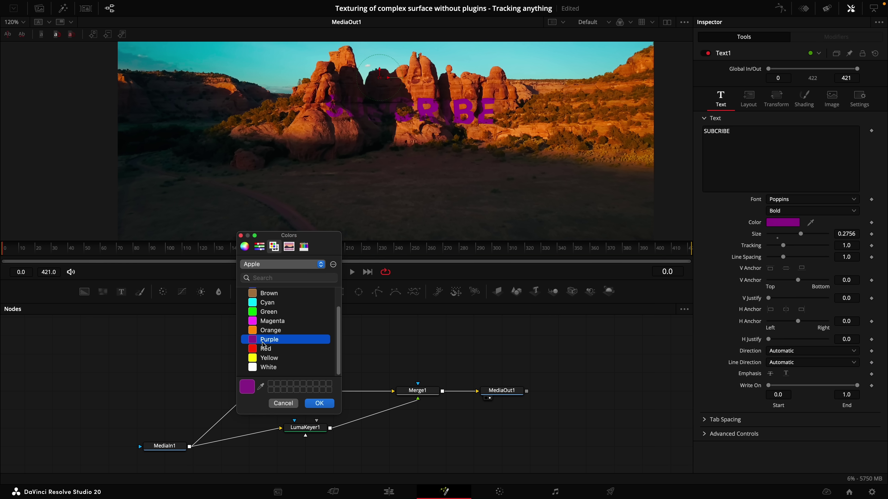
{"action": "left_click", "coordinate": [293, 403]}
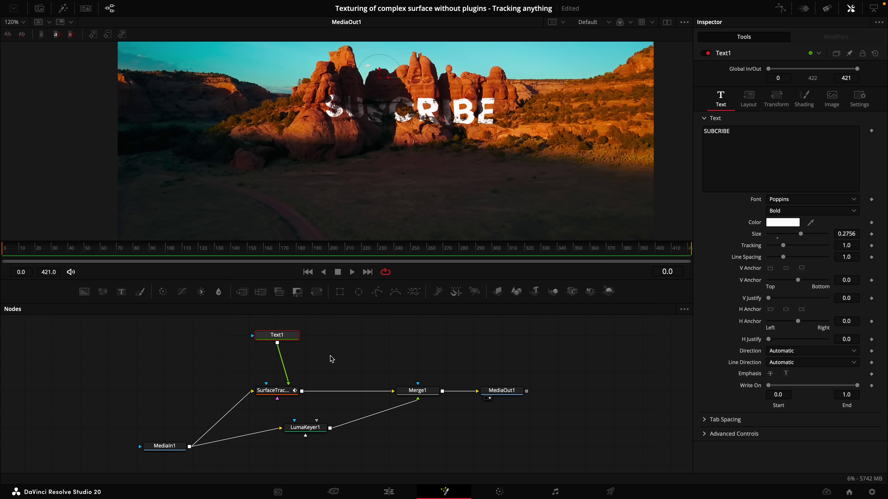
- Add 1200x630wa.png as MediaIn2 and wire it into SurfaceTracker1 in place of Text1
{"action": "left_click_drag", "start_coordinate": [332, 359], "coordinate": [371, 342]}
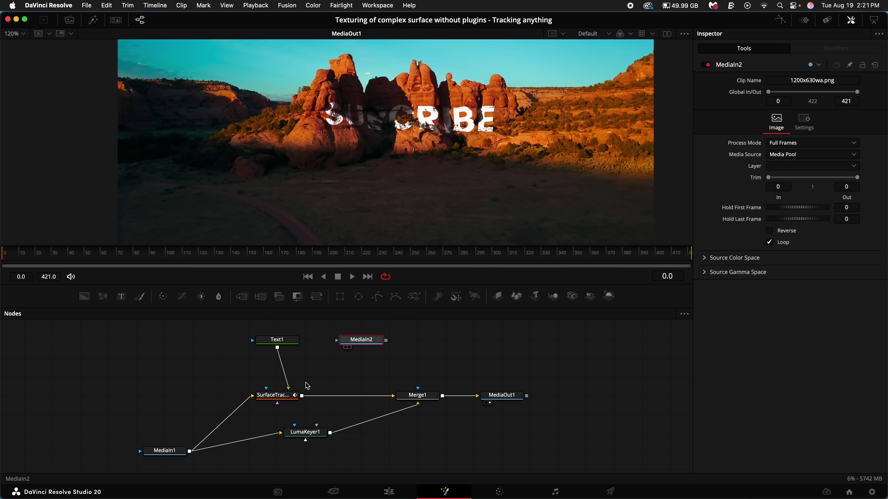
{"action": "left_click_drag", "start_coordinate": [386, 340], "coordinate": [289, 388]}
{"action": "left_click_drag", "start_coordinate": [277, 339], "coordinate": [137, 339]}
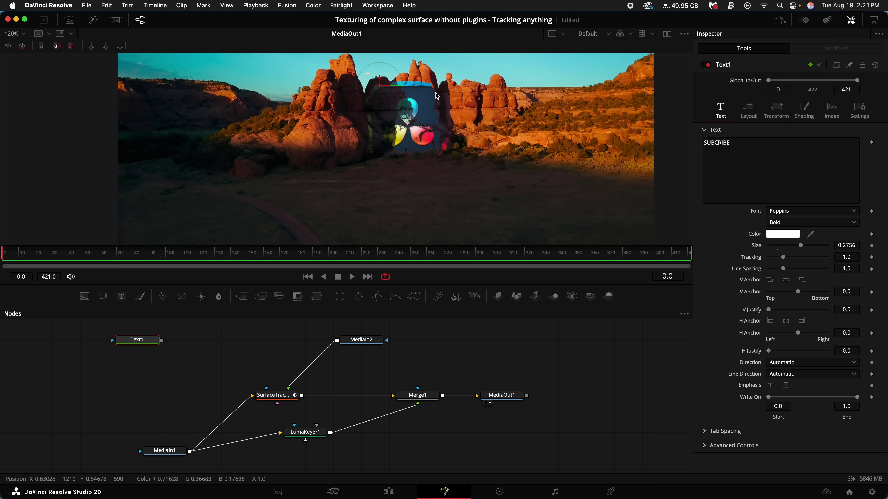
- Check the tracked logo at a later frame and tidy MediaIn2 above the tracker
{"action": "left_click_drag", "start_coordinate": [290, 254], "coordinate": [387, 258]}
{"action": "left_click", "coordinate": [361, 344]}
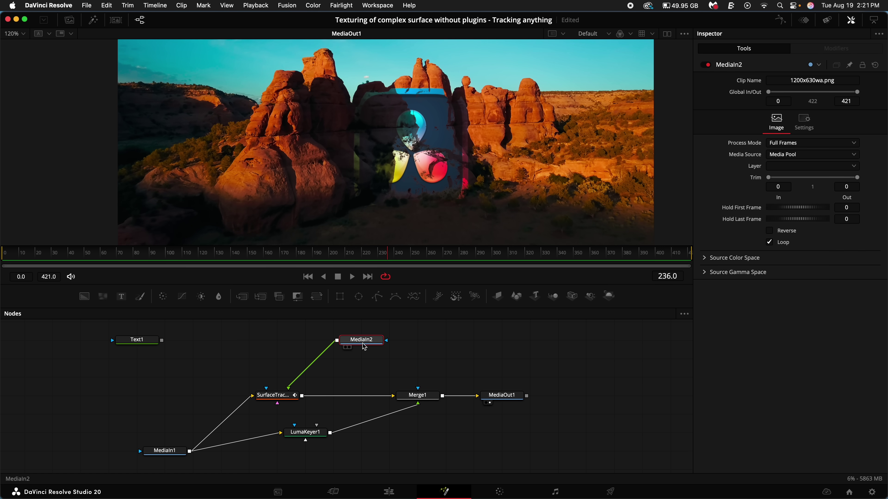
{"action": "left_click_drag", "start_coordinate": [371, 337], "coordinate": [343, 336]}
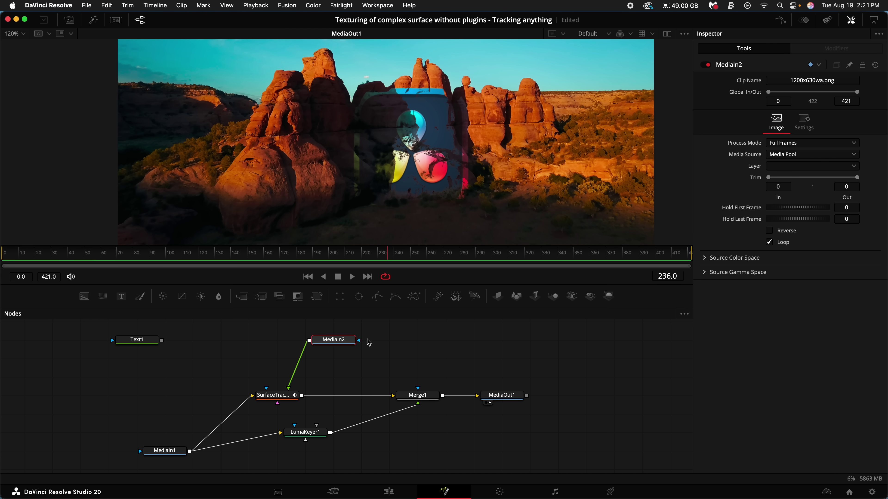
{"action": "left_click_drag", "start_coordinate": [352, 340], "coordinate": [324, 340]}
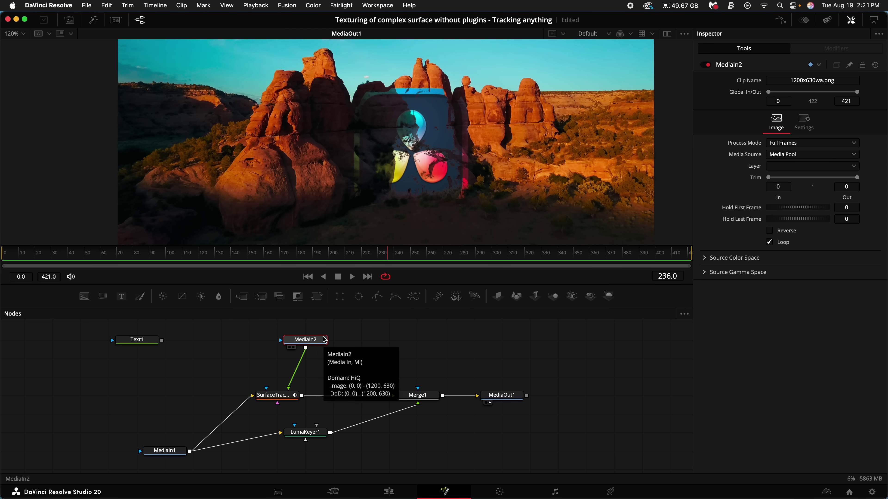
- Insert Transform1 after MediaIn2, shrink the logo to about 0.72 and shift it left
{"action": "key", "text": "shift+space"}
{"action": "type", "text": "transform"}
{"action": "key", "text": "Return"}
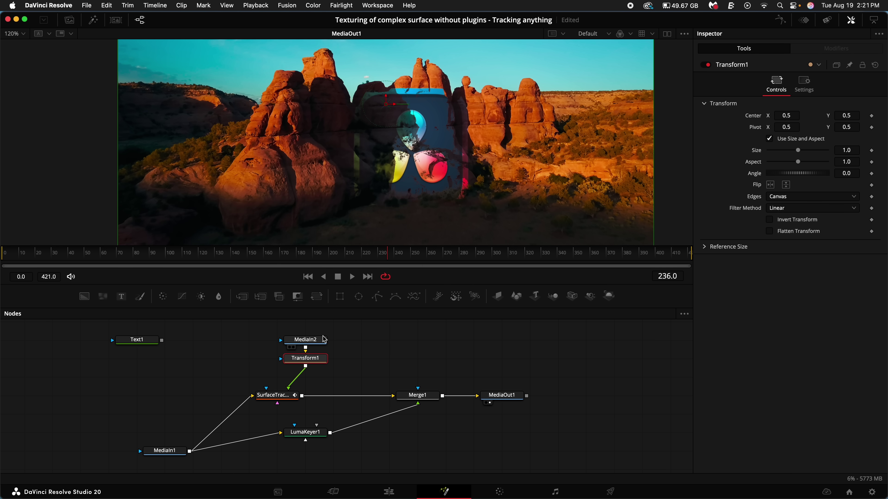
{"action": "left_click_drag", "start_coordinate": [852, 151], "coordinate": [723, 169]}
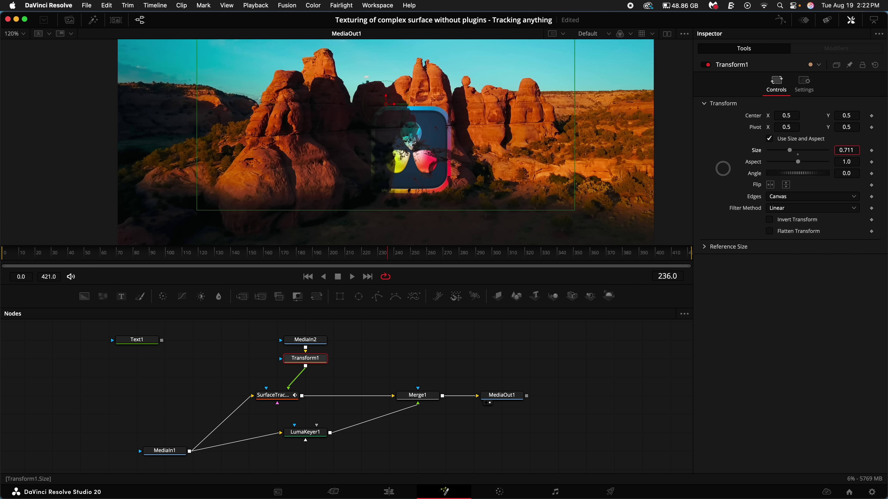
{"action": "left_click_drag", "start_coordinate": [386, 104], "coordinate": [373, 84]}
{"action": "left_click", "coordinate": [312, 434]}
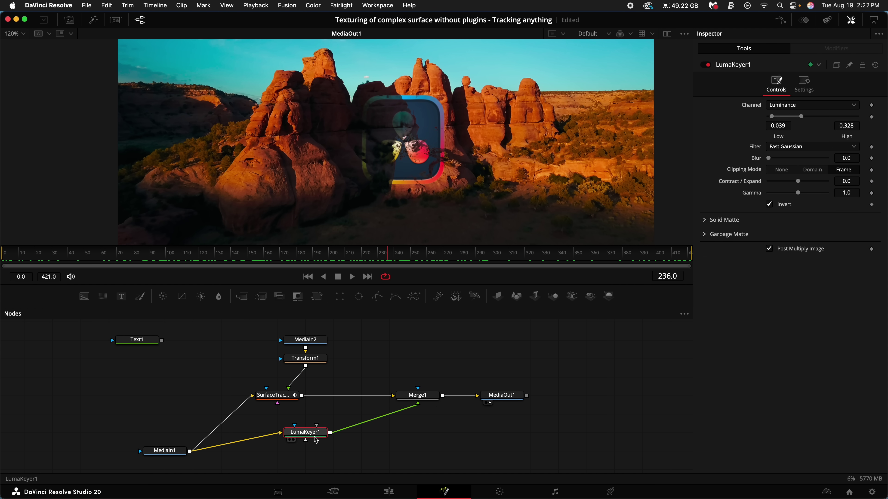
- Set LumaKeyer1 to Low 0.044 and High 0.133, then play back to review the logo
{"action": "mouse_move", "coordinate": [773, 117]}
{"action": "left_mouse_down"}
{"action": "mouse_move", "coordinate": [799, 117]}
{"action": "mouse_move", "coordinate": [782, 117]}
{"action": "left_mouse_up"}
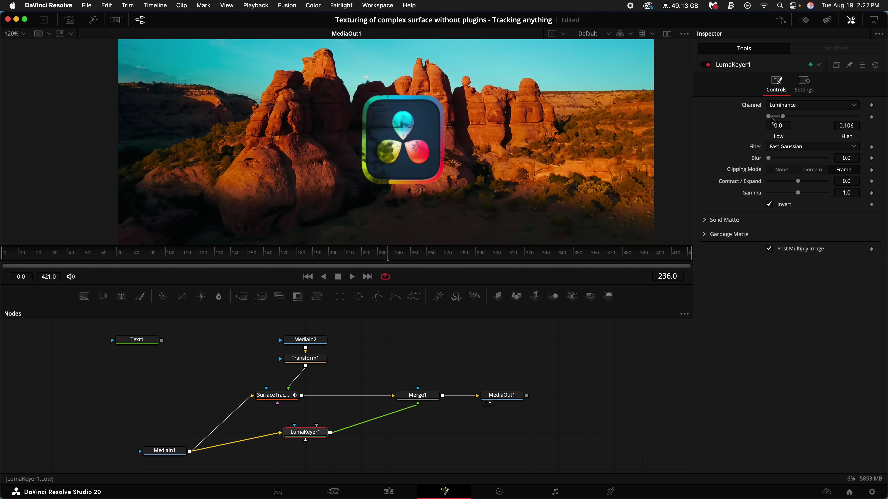
{"action": "key", "text": "space"}
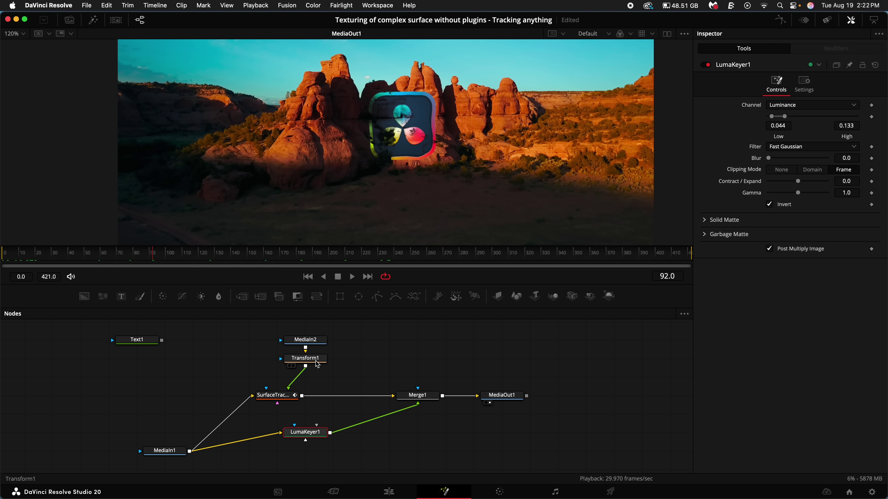
{"action": "left_click_drag", "start_coordinate": [305, 339], "coordinate": [330, 361]}
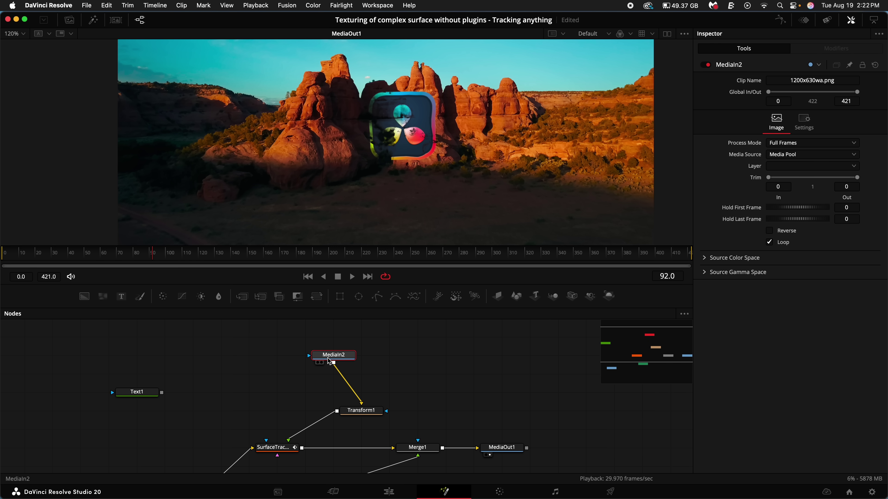
- Combine the SUBCRIBE text over the logo with Merge2 and reposition both via Transform1 Center
{"action": "key", "text": "shift+space"}
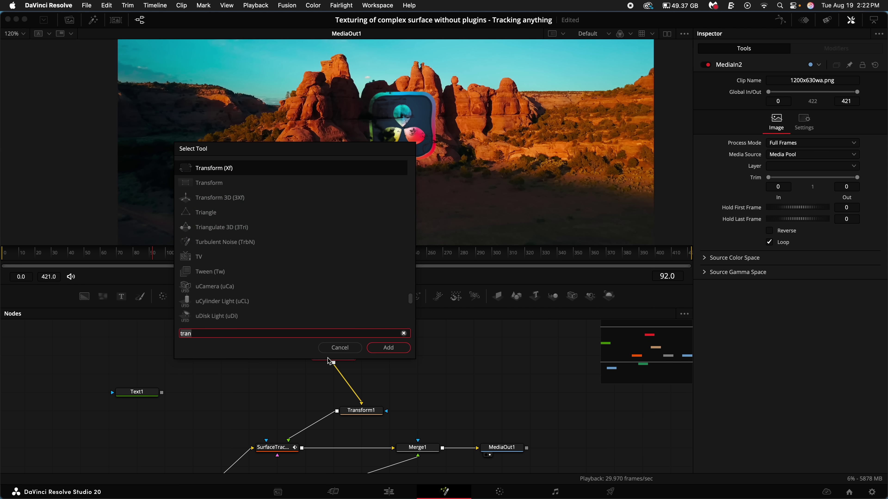
{"action": "type", "text": "merge"}
{"action": "key", "text": "Return"}
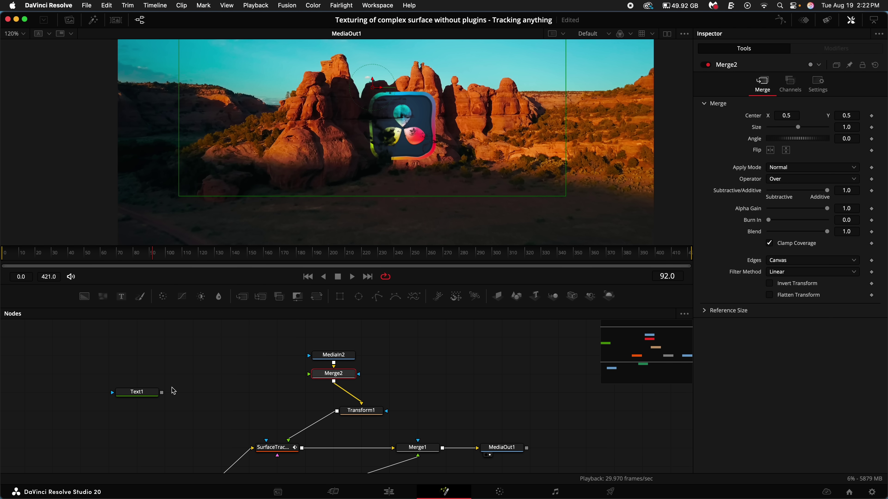
{"action": "left_click_drag", "start_coordinate": [162, 393], "coordinate": [316, 397]}
{"action": "left_click", "coordinate": [361, 411]}
{"action": "left_click_drag", "start_coordinate": [786, 115], "coordinate": [856, 115]}
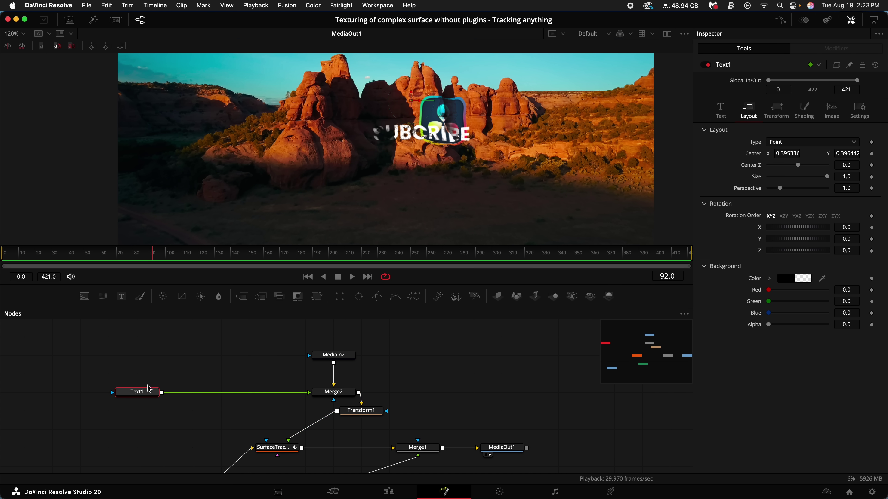